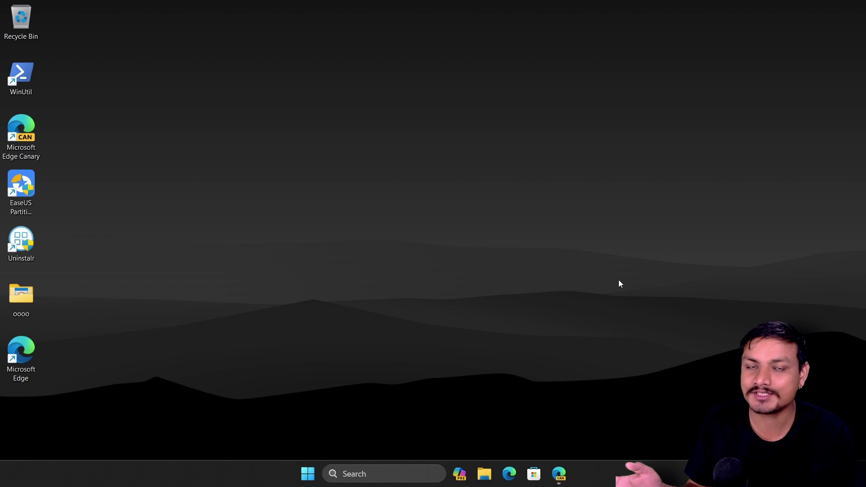
Bring Edge Canary forward and highlight the Circle to Search article title.
click(561, 471)
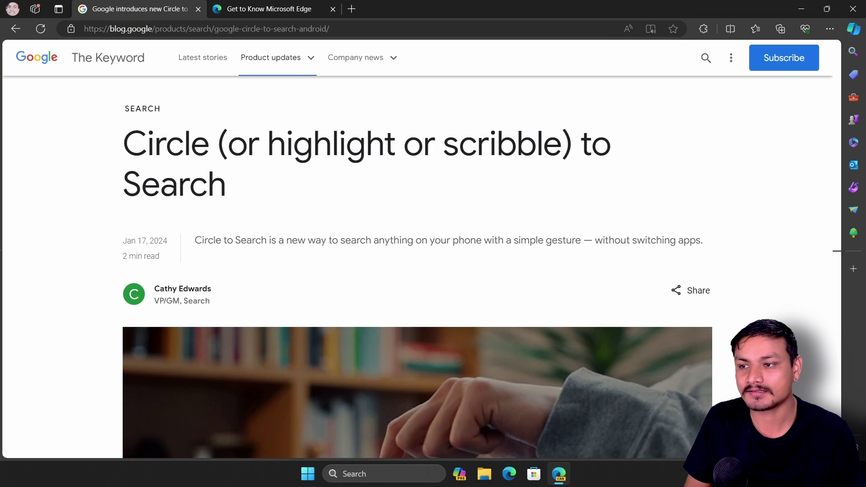
drag(123, 144, 235, 194)
click(268, 210)
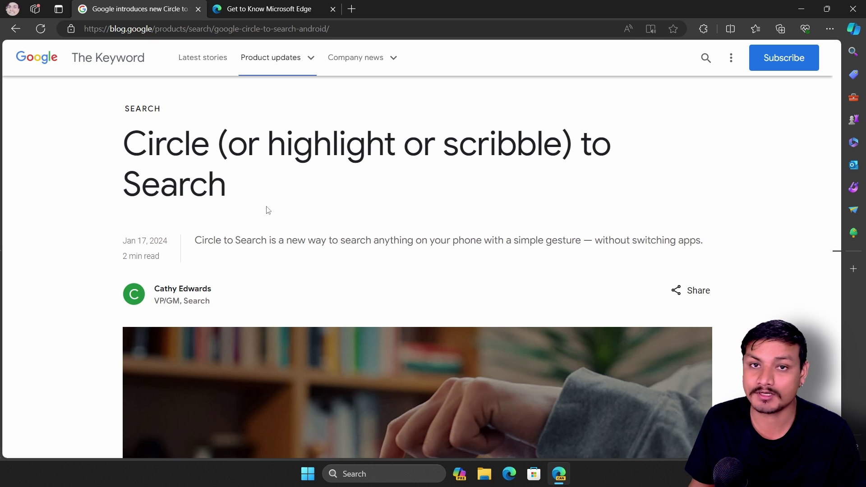
Skim the article, then close the Google Circle to Search tab with Ctrl+W.
scroll(376, 205, down, 20)
scroll(377, 205, up, 1)
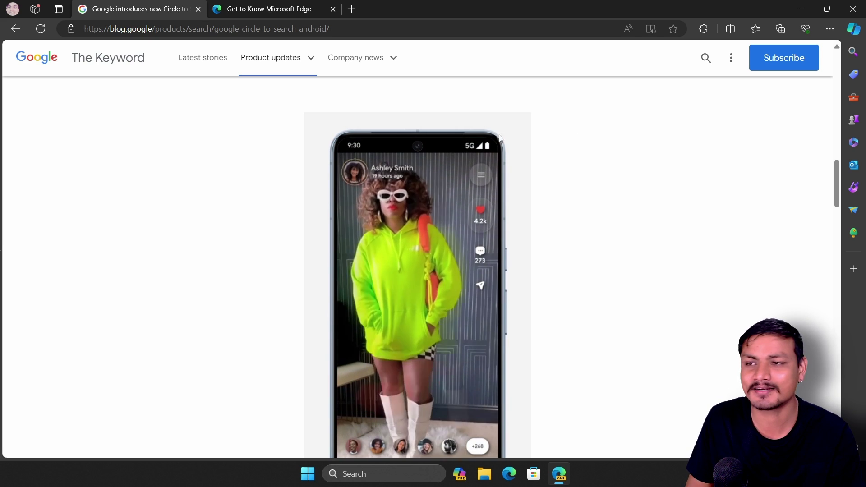
key(ctrl+w)
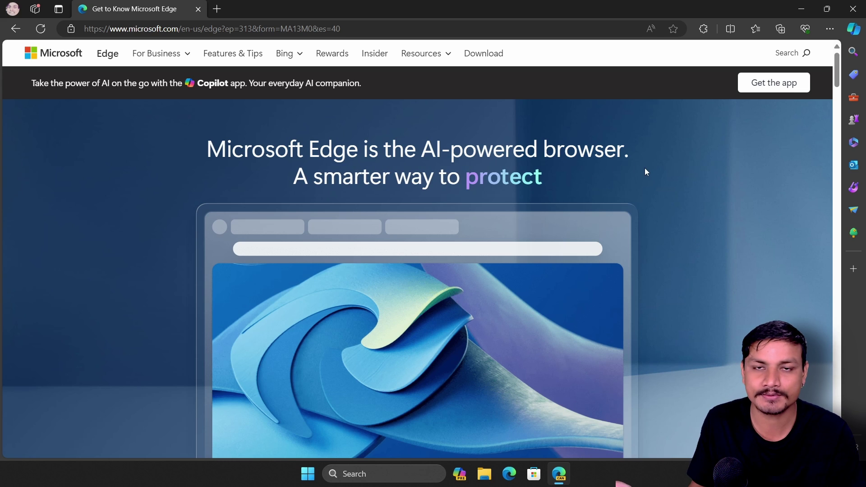
scroll(644, 181, down, 10)
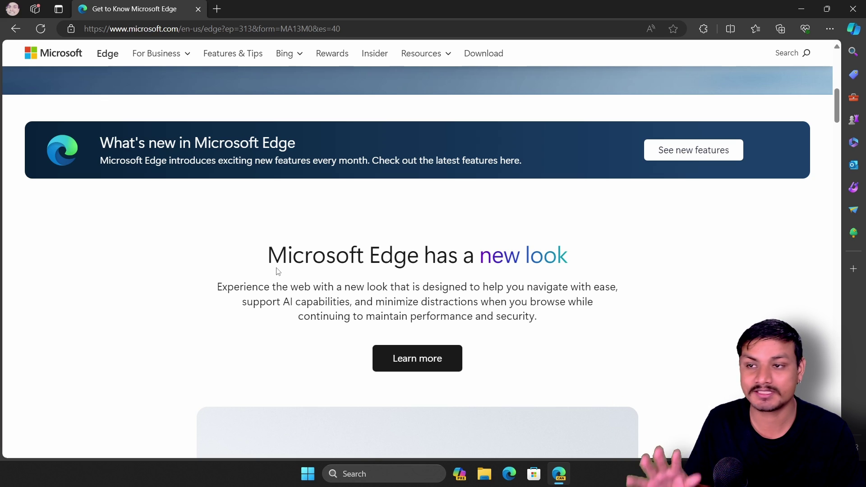
click(801, 10)
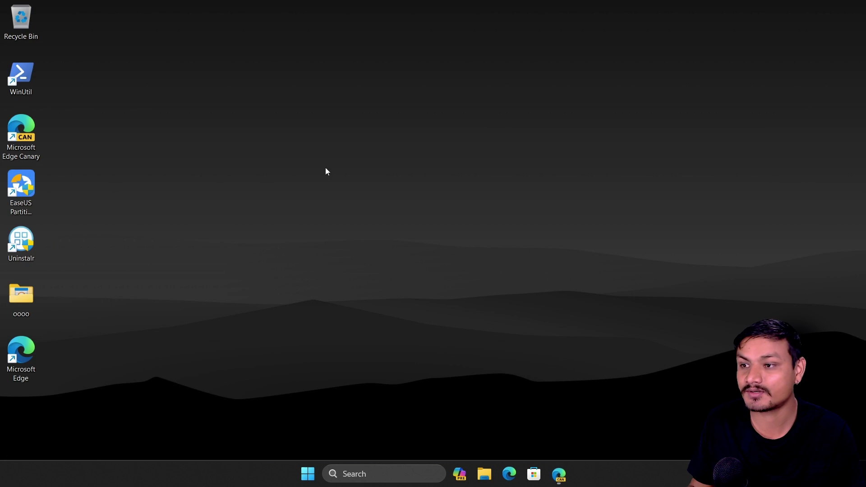
click(558, 475)
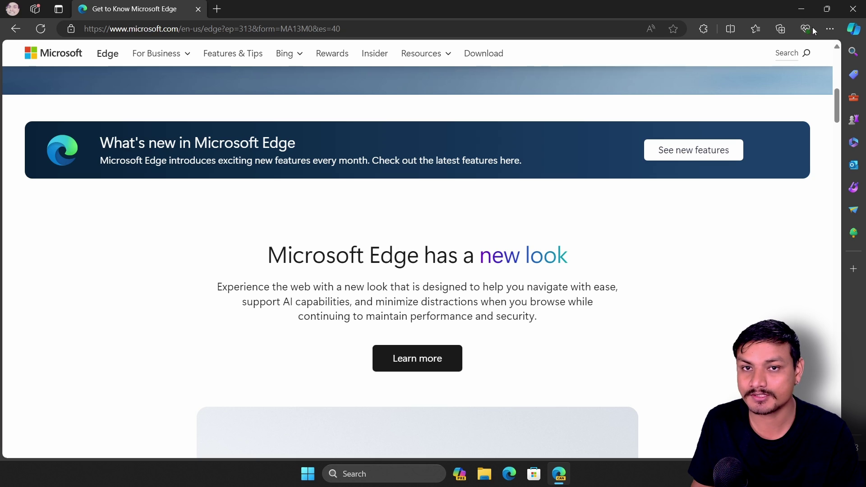
click(799, 12)
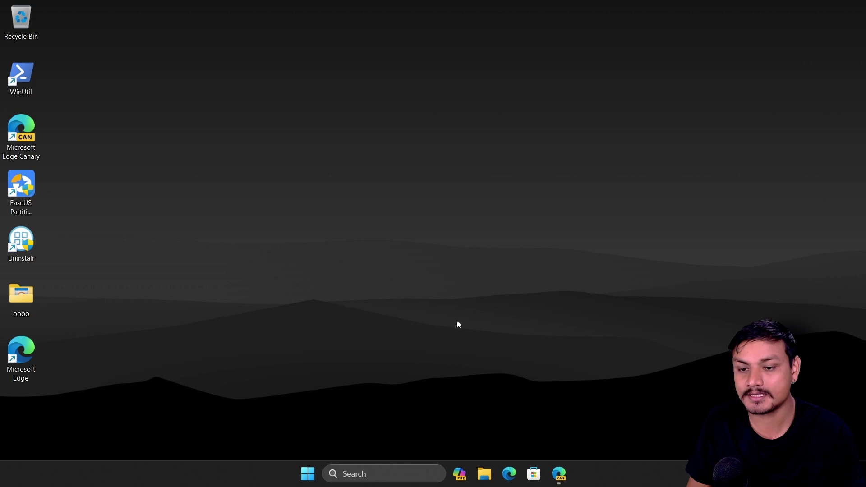
key(alt+Tab)
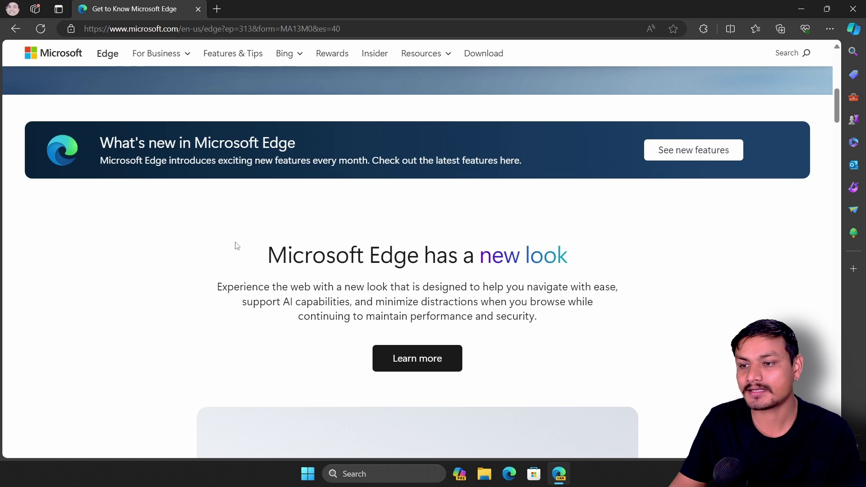
scroll(243, 239, down, 2)
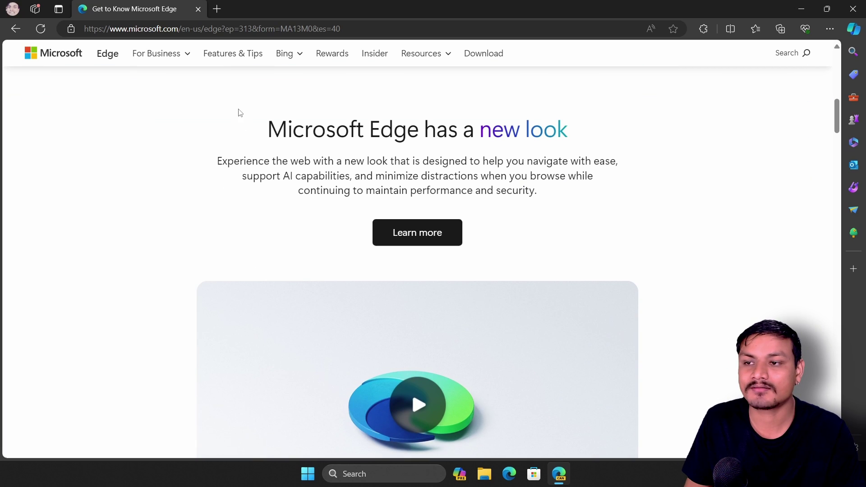
Draw a right-button circle around the Copilot logo to attach it to a Copilot chat.
mouse_move(239, 109)
mouse_down()
mouse_move(265, 231)
mouse_move(359, 130)
mouse_move(252, 103)
mouse_up()
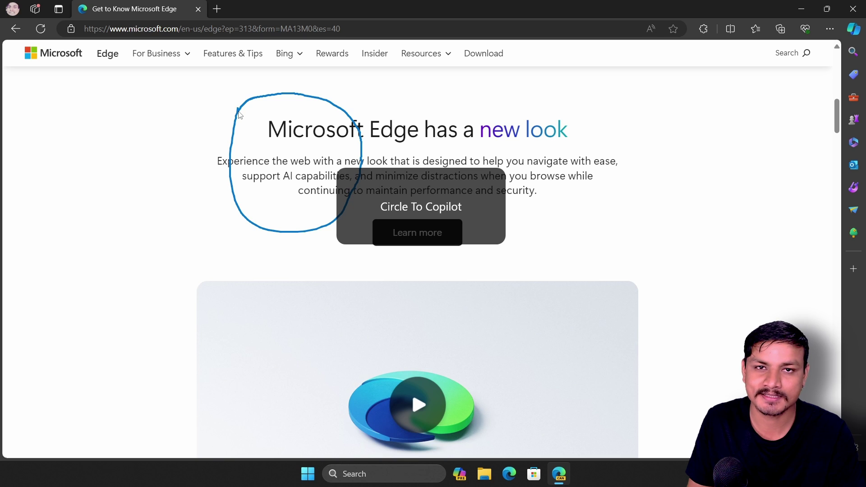
scroll(239, 115, down, 10)
scroll(63, 194, up, 2)
mouse_move(58, 180)
mouse_down()
mouse_move(115, 319)
mouse_move(57, 181)
mouse_up()
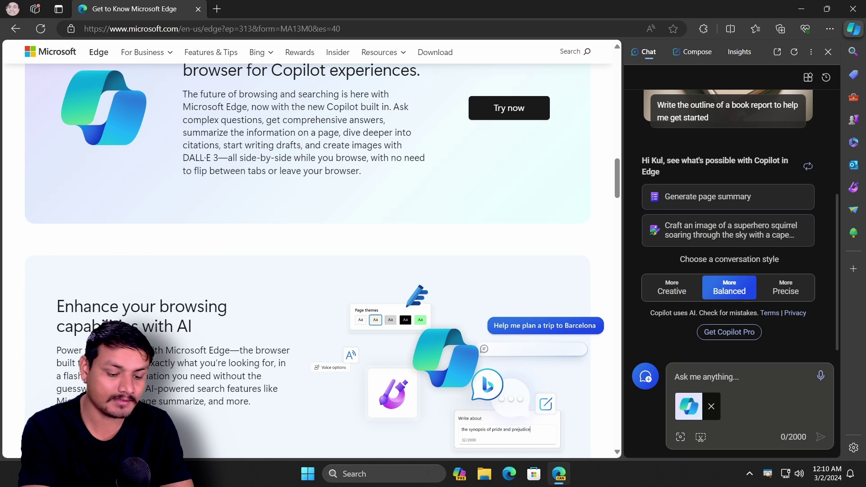
Ask Copilot 'what is this' about the attached logo image.
text(what is this)
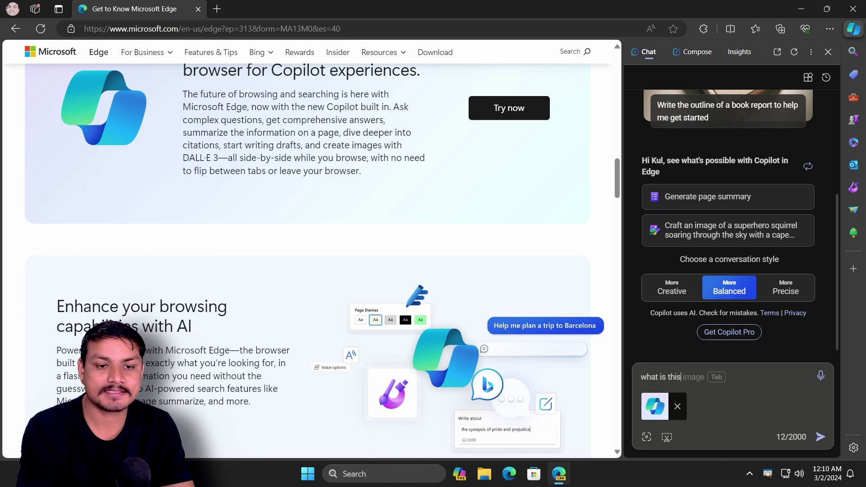
key(Return)
scroll(112, 181, up, 1)
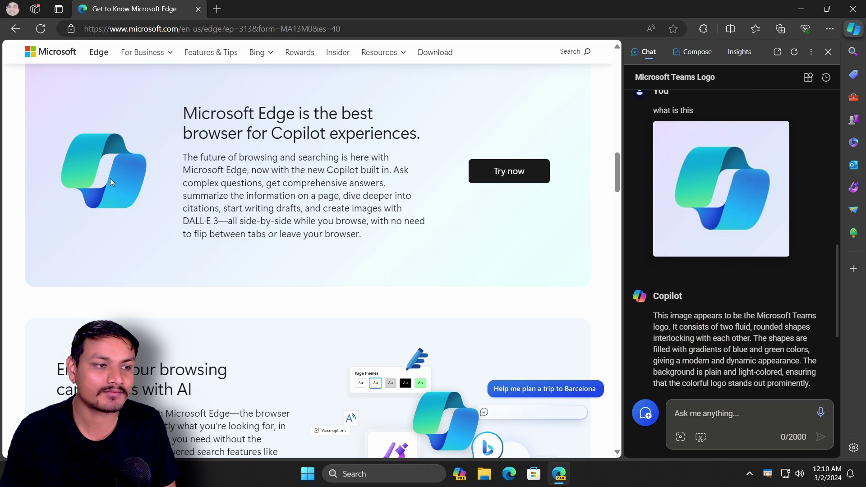
Read Copilot's reply, then minimize Edge to show the desktop.
mouse_move(710, 196)
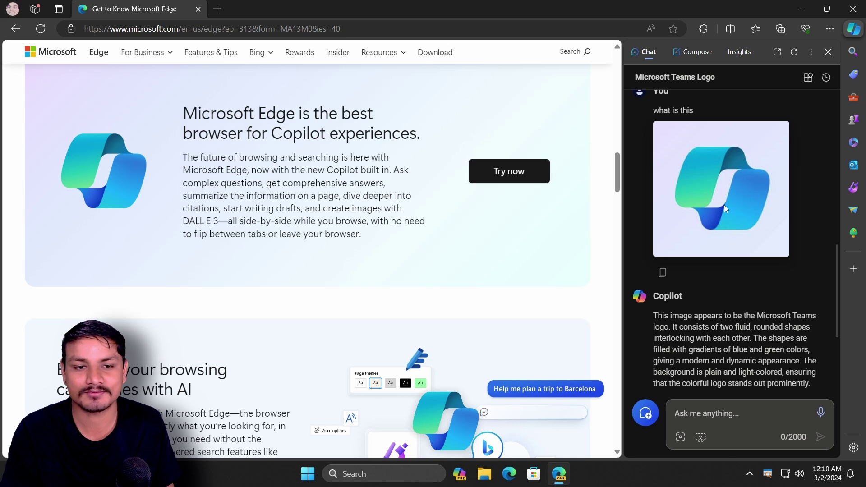
scroll(370, 194, up, 2)
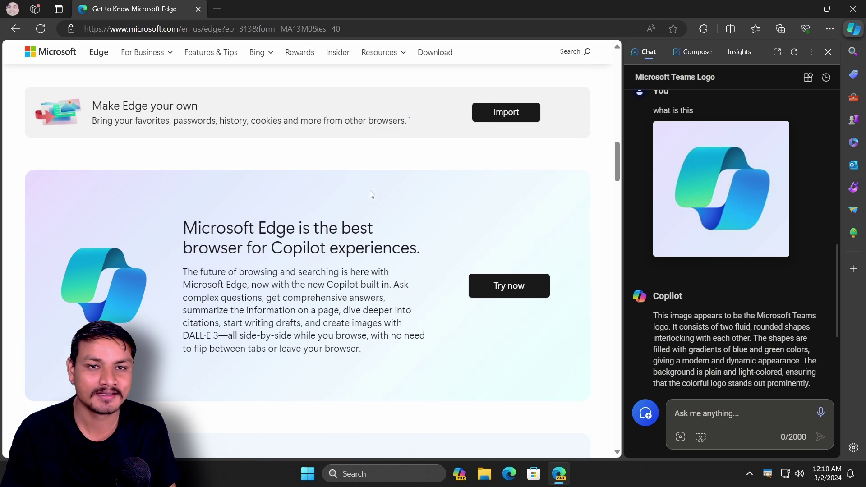
click(801, 9)
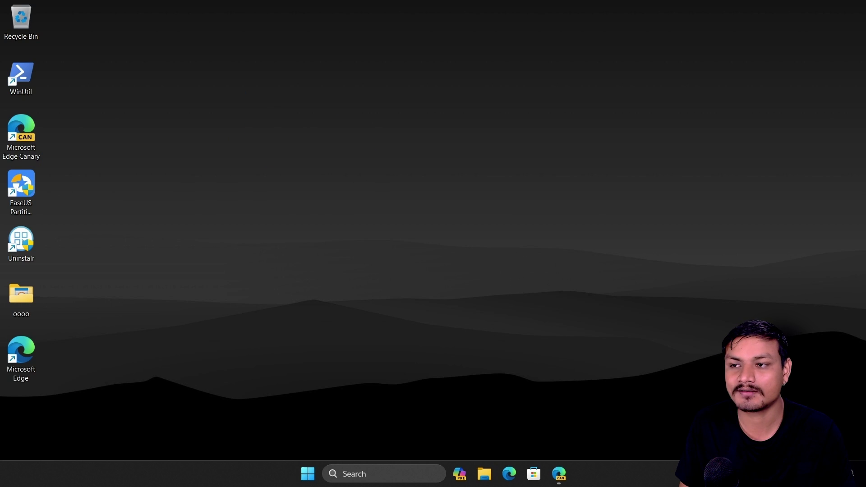
mouse_move(245, 93)
mouse_down()
mouse_move(263, 199)
mouse_move(244, 93)
mouse_up()
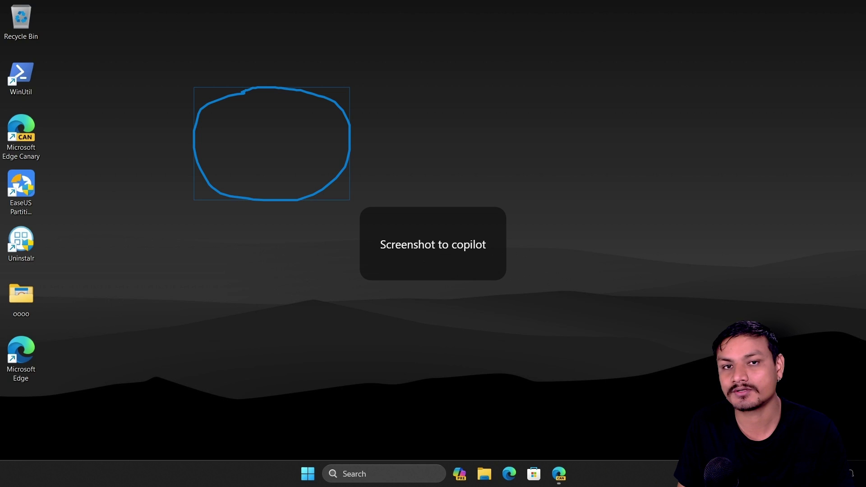
drag(243, 92, 241, 92)
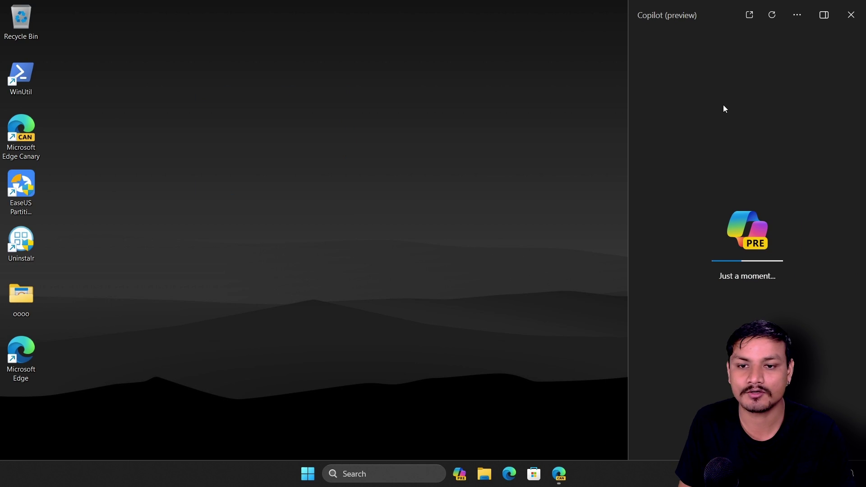
click(851, 15)
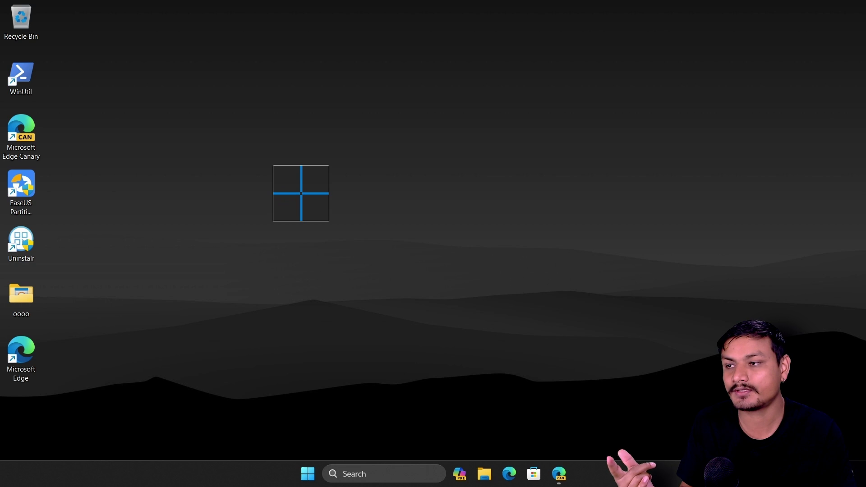
drag(260, 126, 393, 238)
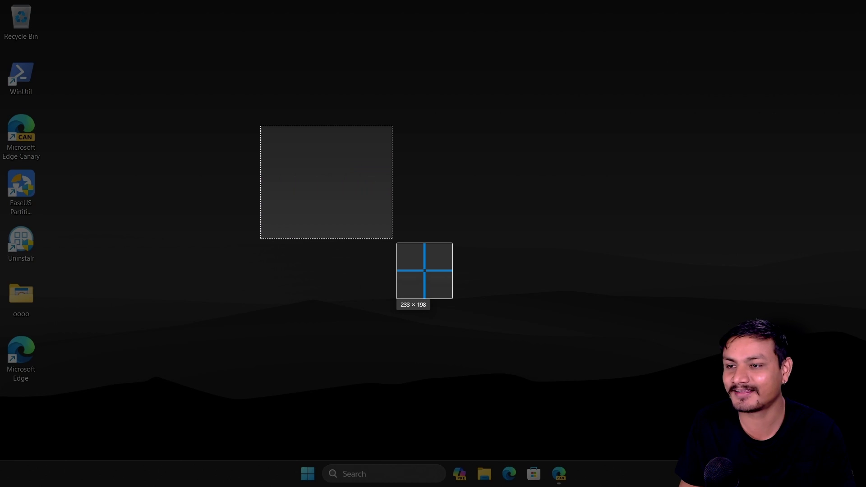
drag(392, 238, 393, 238)
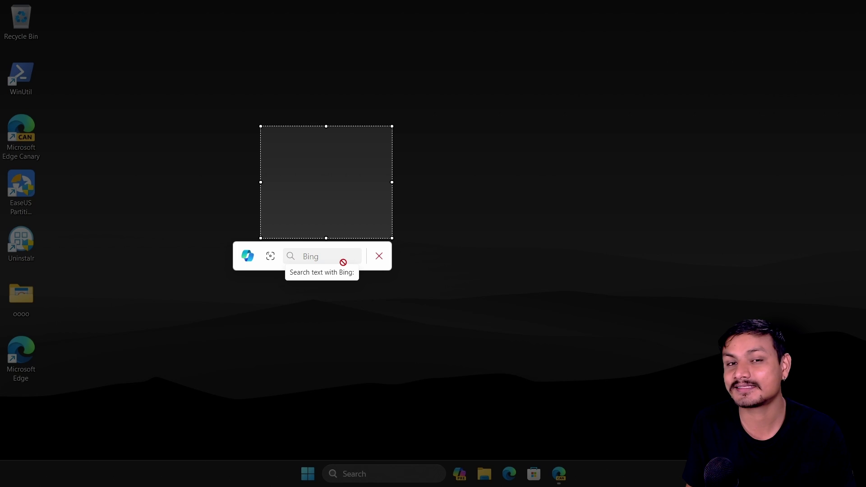
Capture the Microsoft Edge desktop icon and run a Bing visual search on it.
click(380, 257)
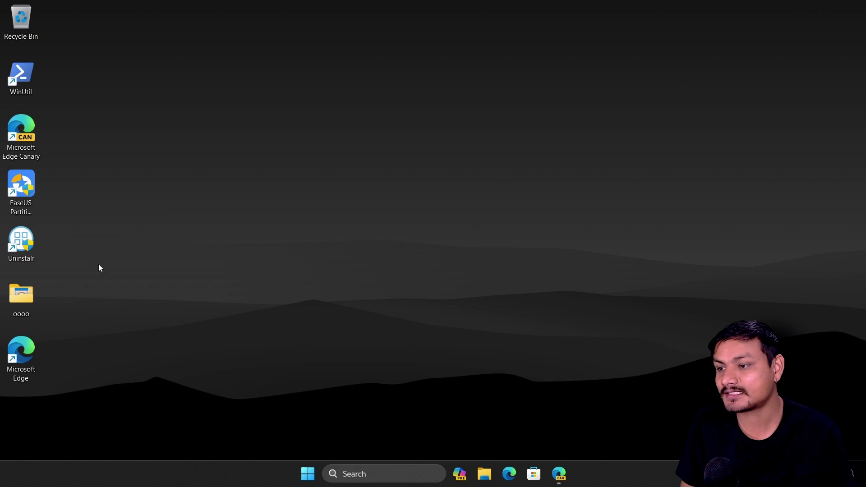
drag(21, 356, 367, 138)
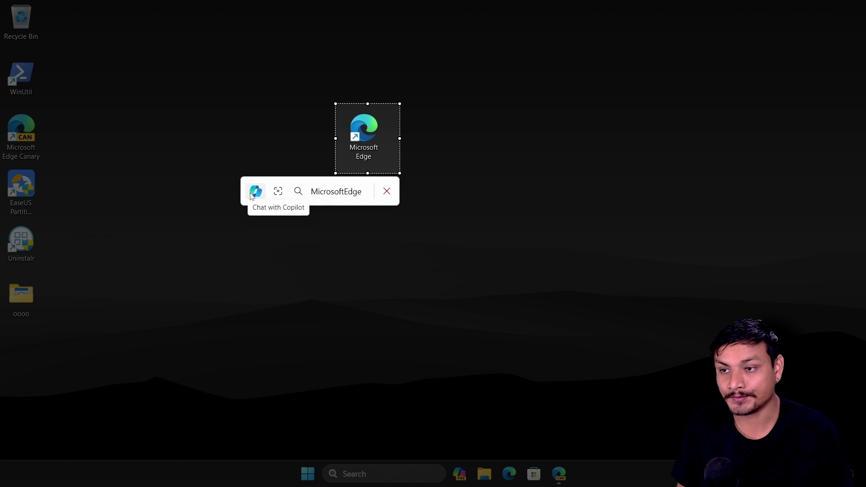
click(278, 191)
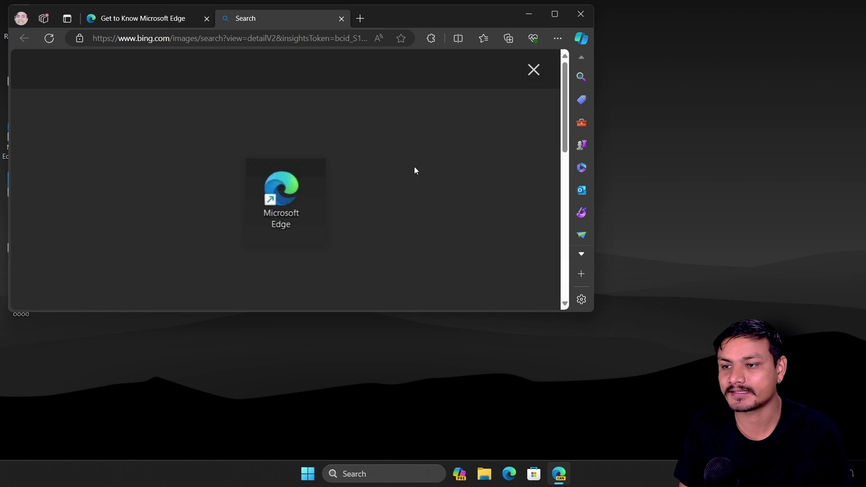
Scroll past Pages with this image into the Related content Edge thumbnails.
scroll(271, 181, down, 5)
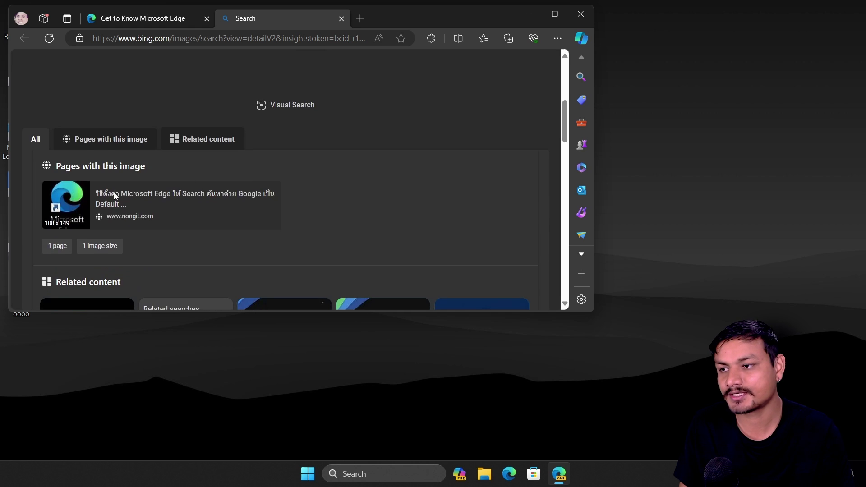
scroll(115, 195, down, 3)
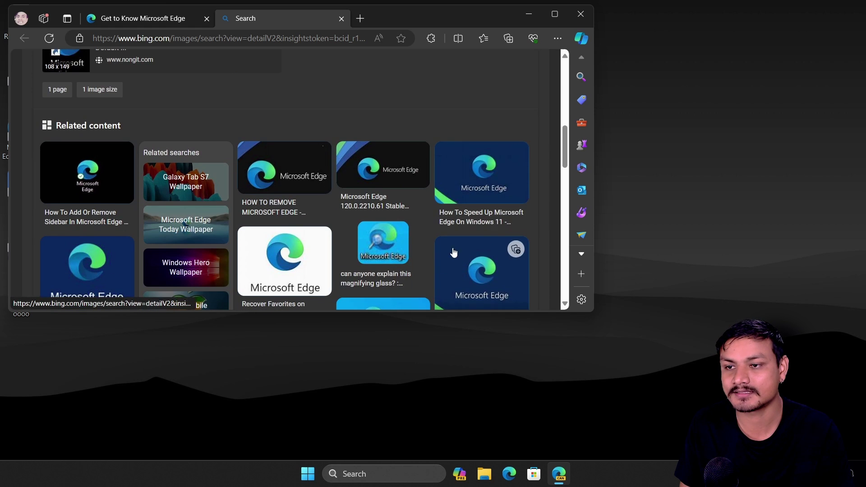
scroll(222, 188, down, 4)
scroll(270, 139, up, 2)
scroll(294, 213, down, 5)
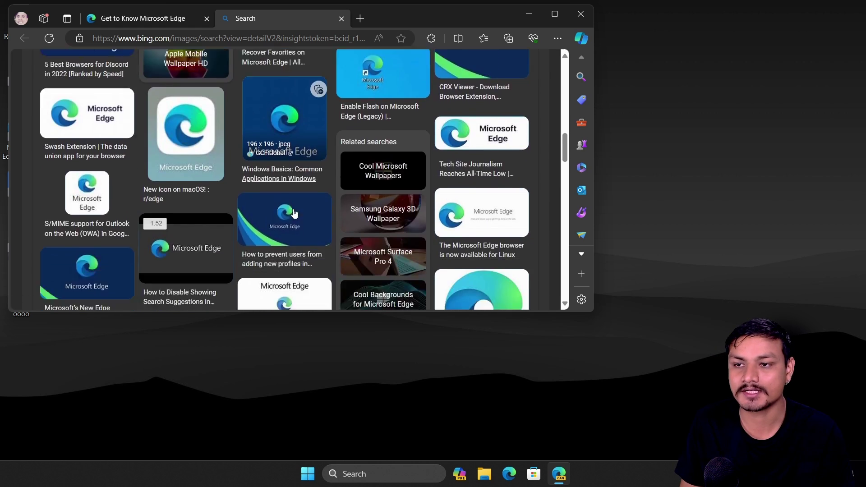
scroll(294, 213, down, 5)
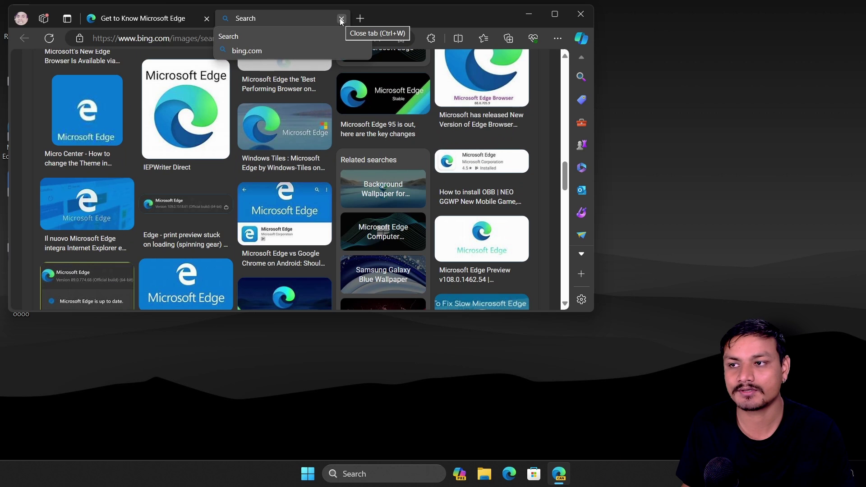
Close the Bing visual search tab and maximize the Edge window.
click(341, 19)
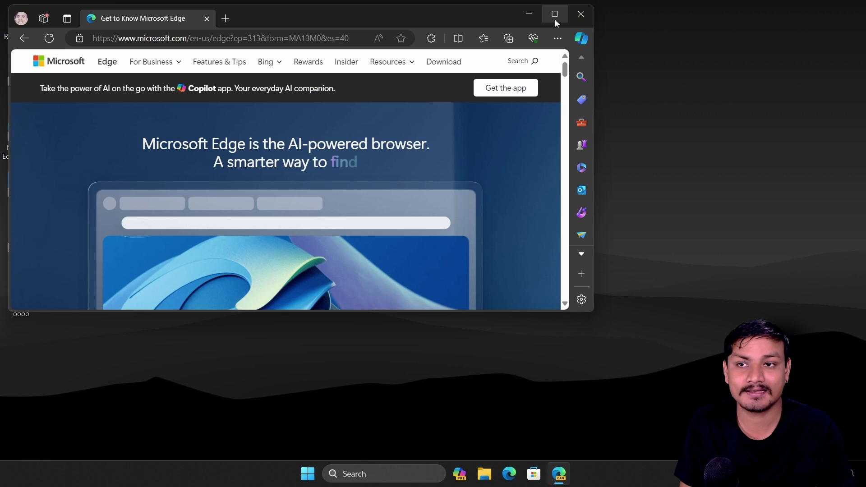
mouse_move(554, 20)
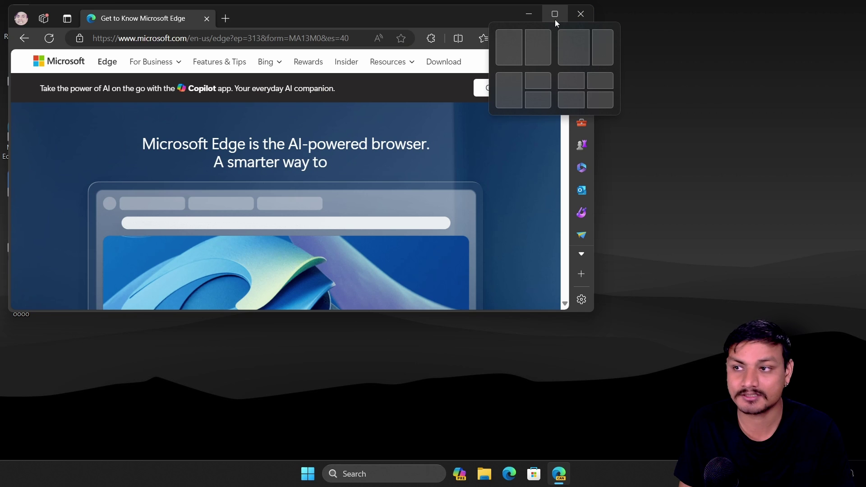
click(555, 19)
drag(406, 6, 429, 1)
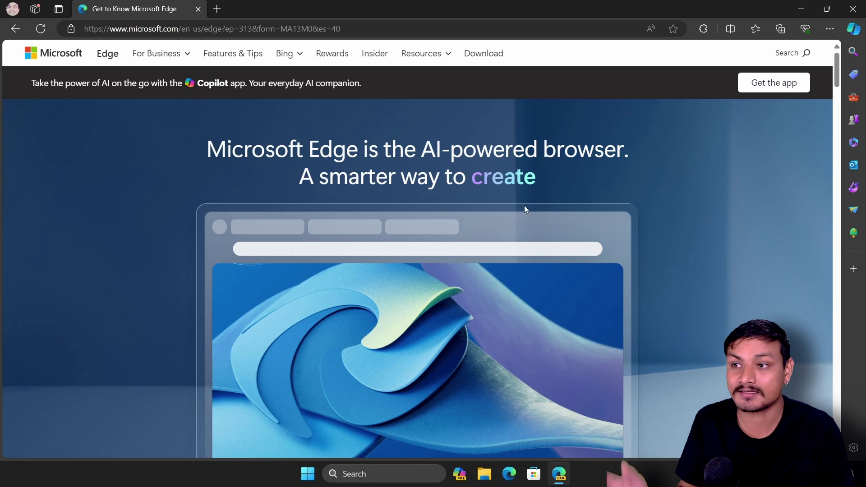
Open the Edge download page, launch Download Insider Channels in a new tab, and return.
click(485, 54)
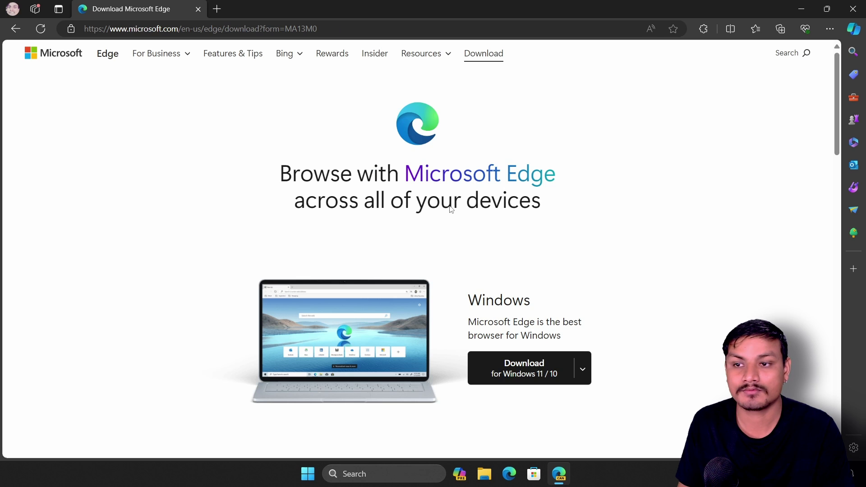
scroll(451, 209, down, 4)
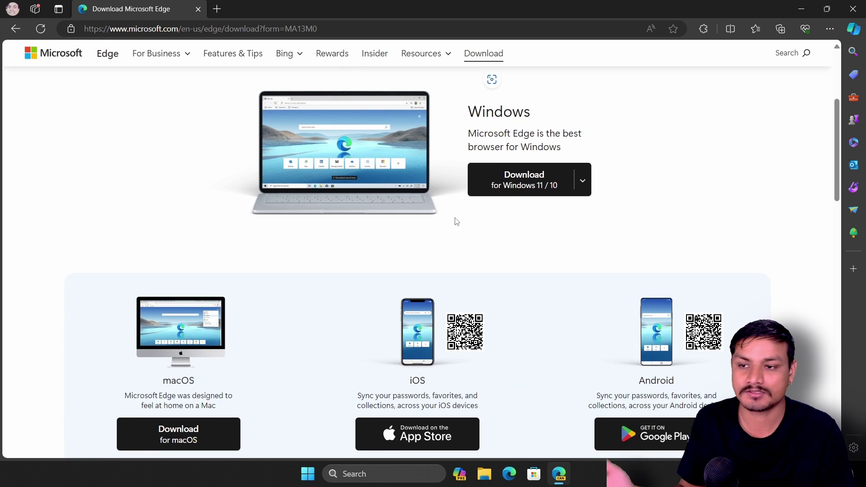
scroll(487, 226, down, 8)
scroll(473, 234, down, 6)
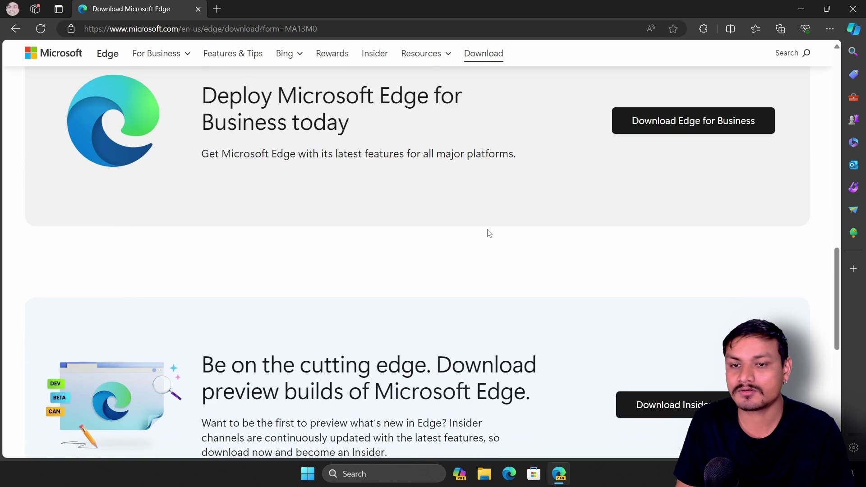
scroll(489, 231, down, 5)
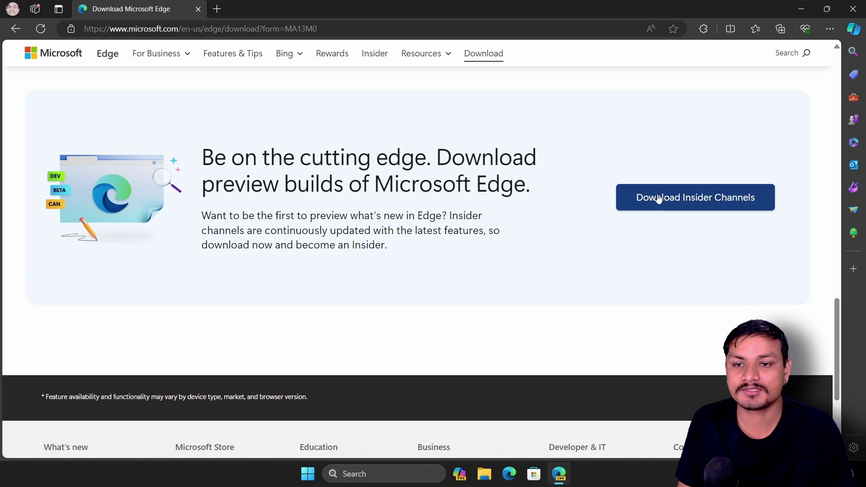
scroll(658, 198, down, 1)
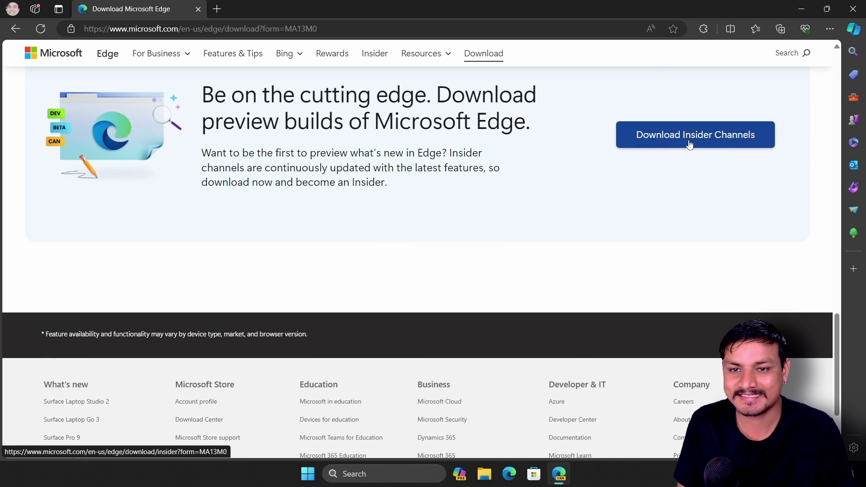
click(694, 137)
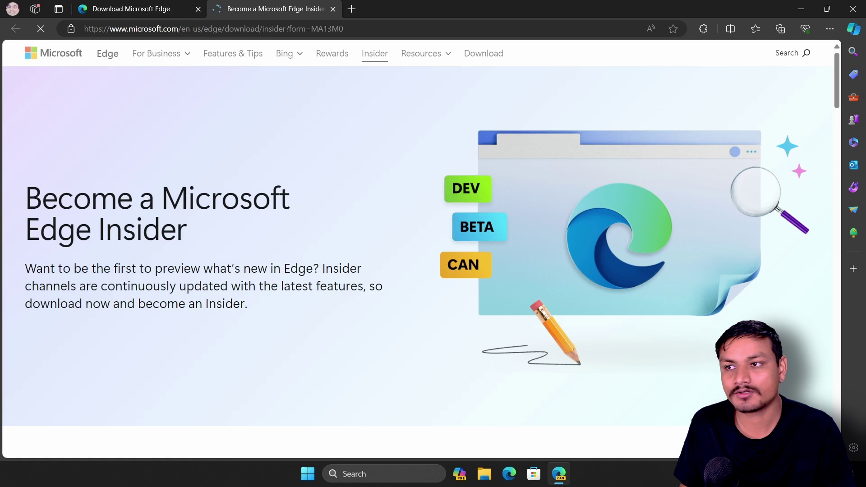
click(196, 14)
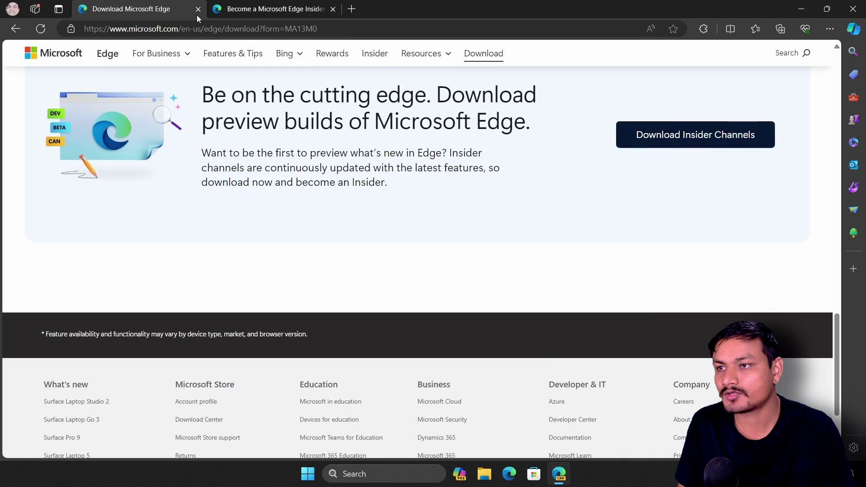
Close the Download Microsoft Edge tab and view the Canary, Dev and Beta channel cards.
click(198, 9)
scroll(316, 185, down, 6)
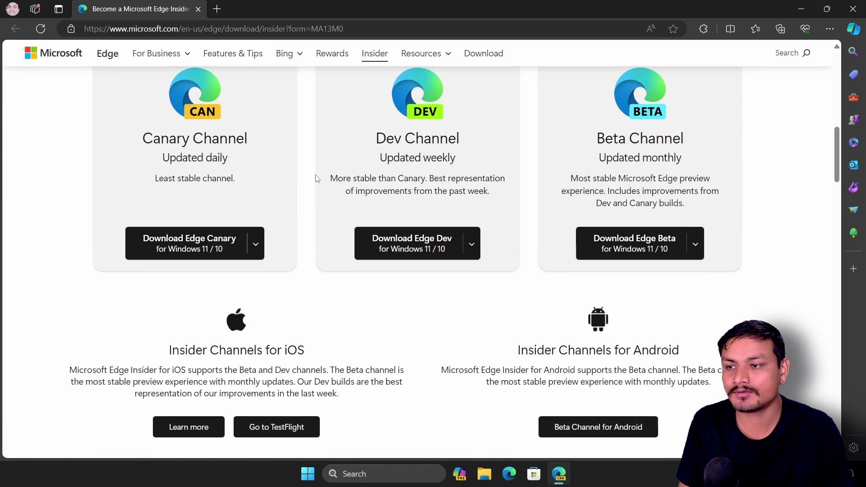
scroll(316, 189, up, 1)
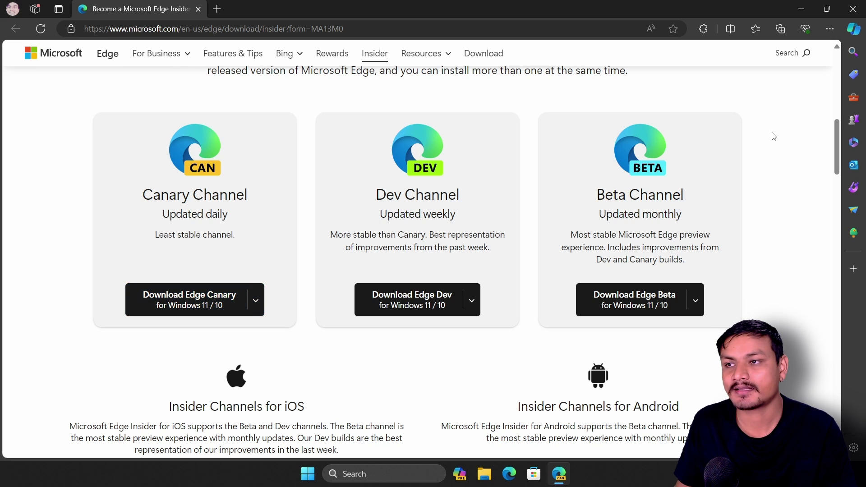
click(828, 29)
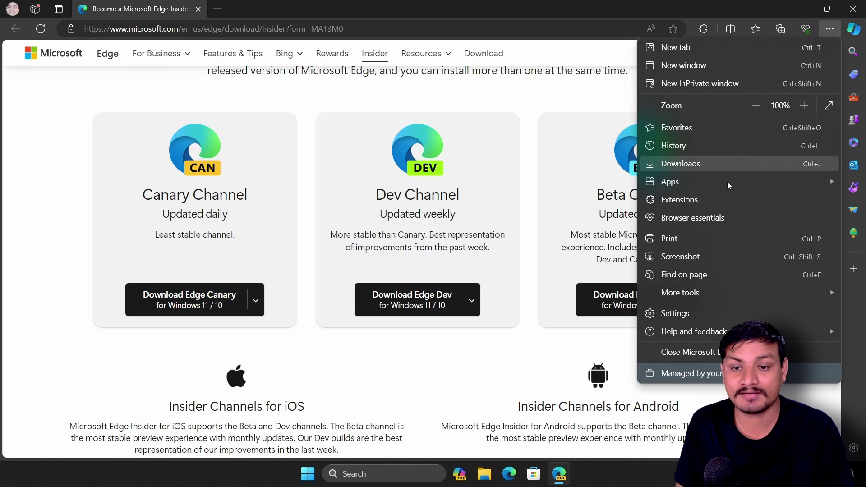
Go to Settings > Appearance and scroll to Circle to Copilot, enabled in web pages and on screen.
click(693, 314)
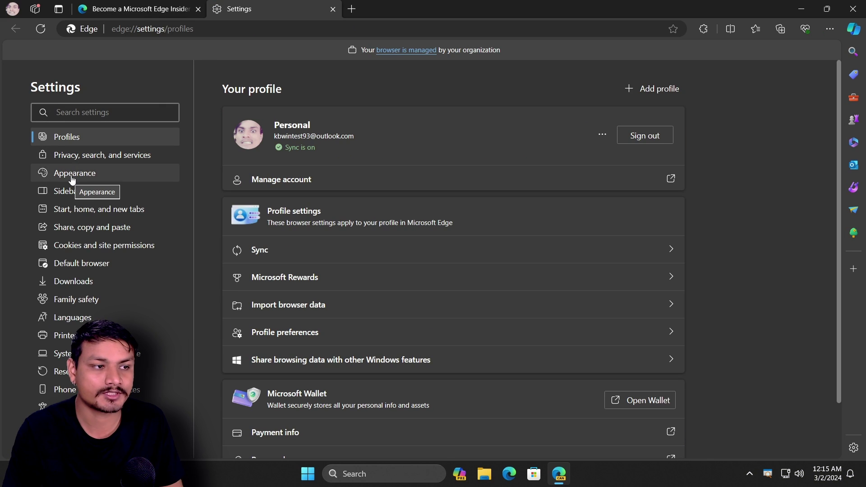
click(72, 179)
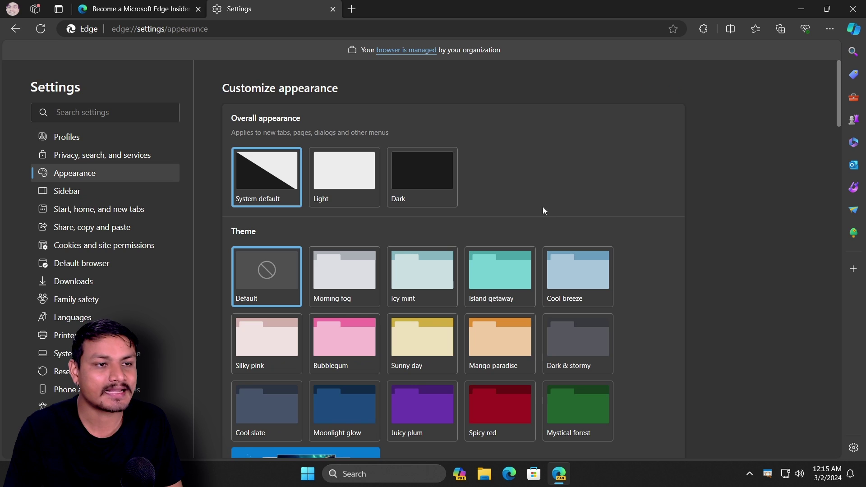
scroll(542, 210, down, 15)
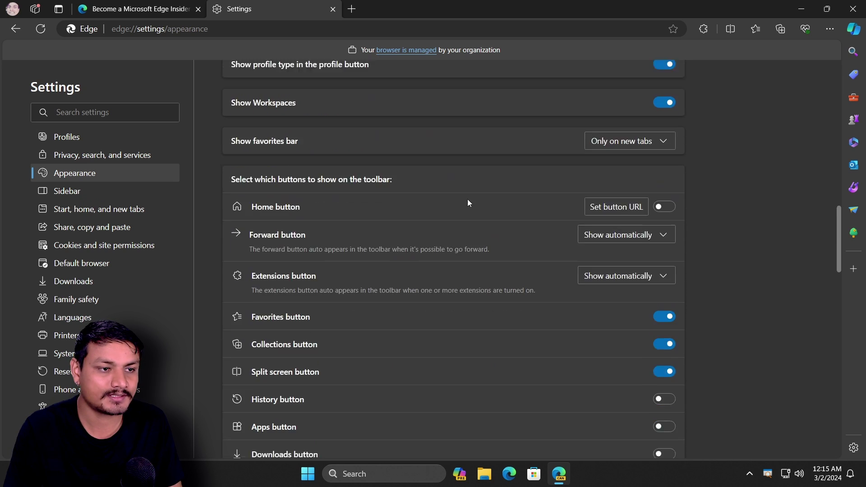
scroll(357, 205, down, 12)
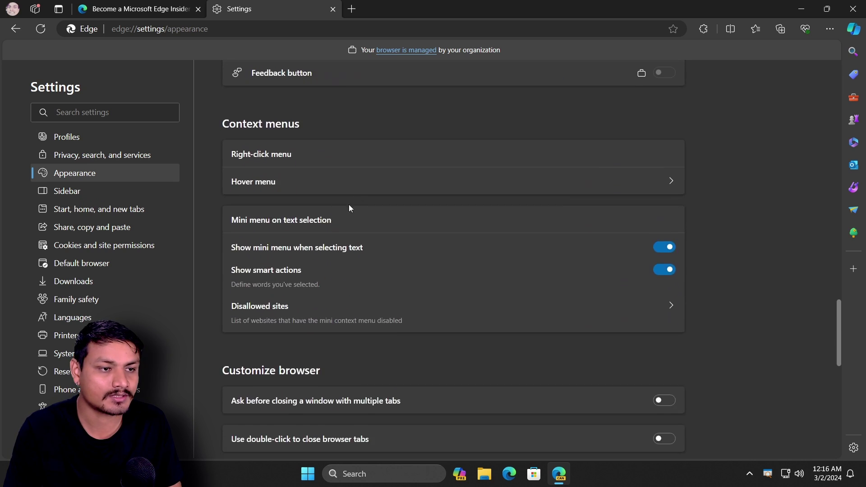
scroll(349, 207, down, 8)
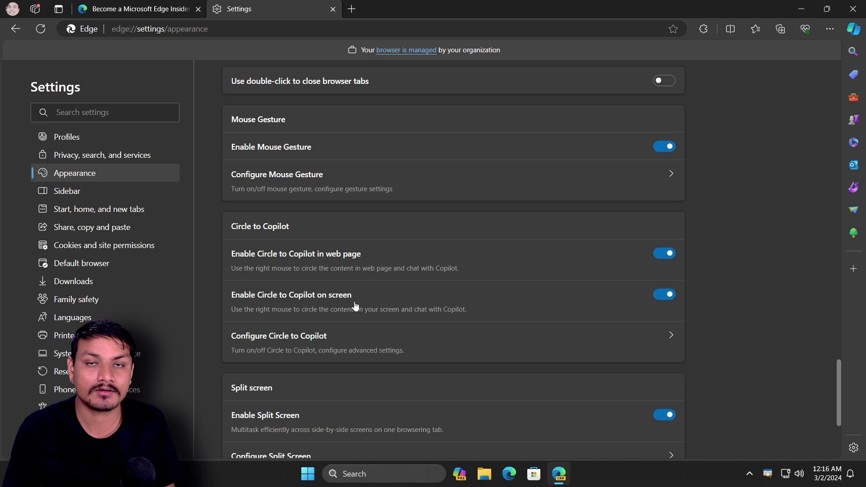
scroll(357, 305, down, 1)
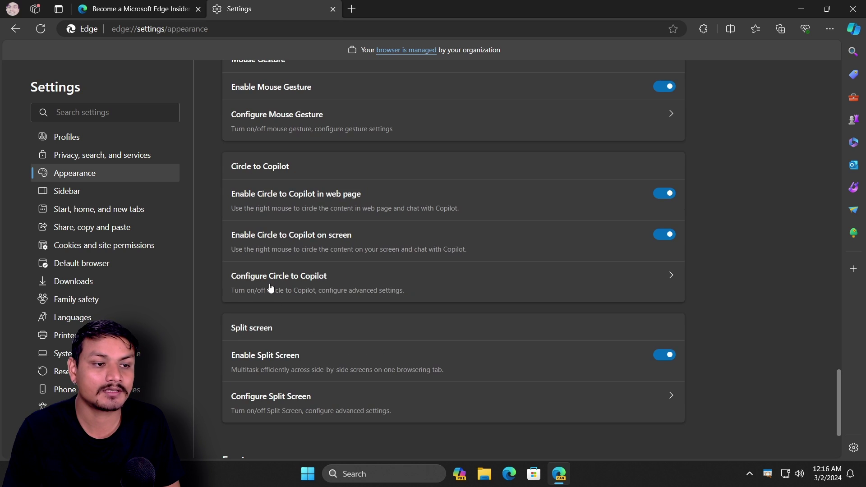
Open Configure Circle to Copilot to review its toggles and shortcut, then show the desktop with Win+D.
click(293, 286)
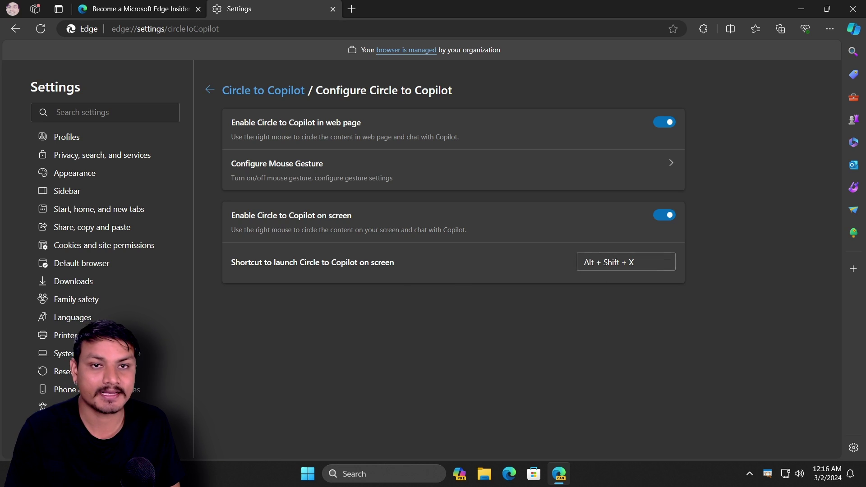
key(super+d)
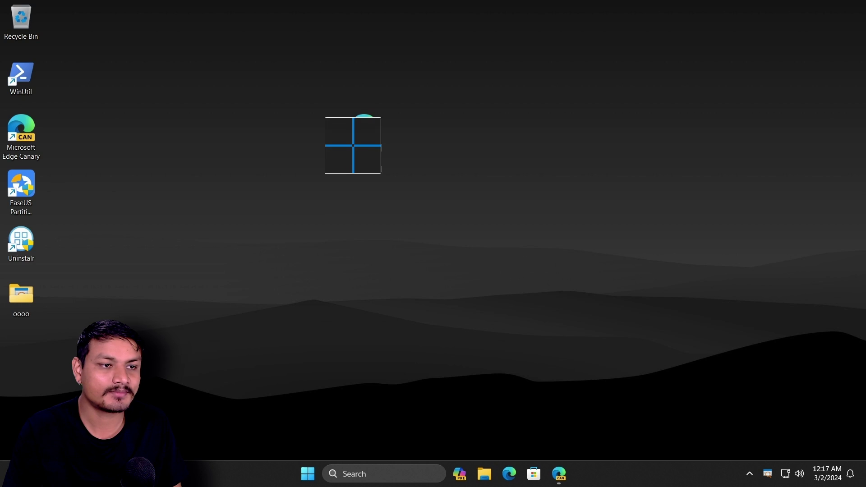
mouse_move(321, 100)
mouse_down()
mouse_move(429, 131)
mouse_move(322, 98)
mouse_up()
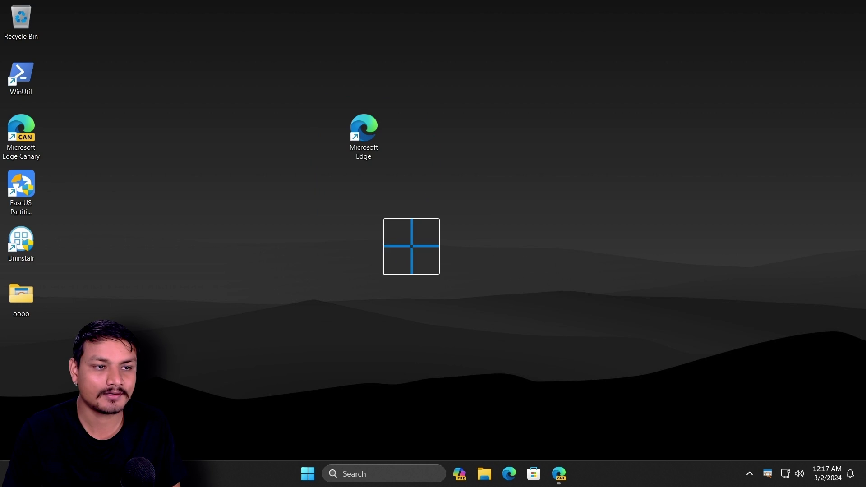